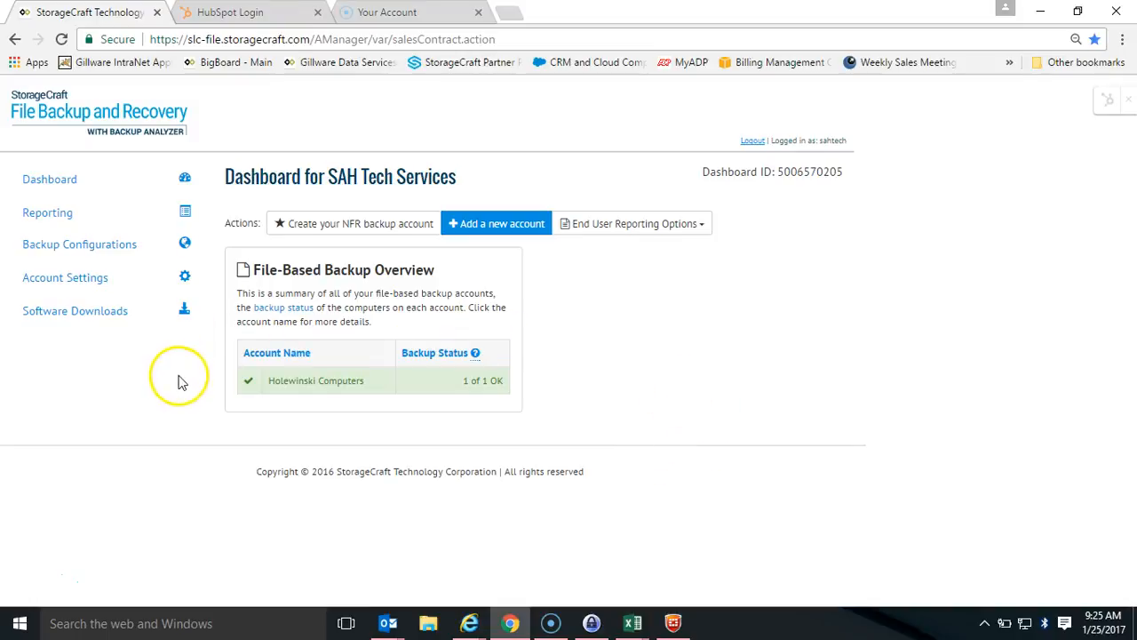
Open the SAHTech Standard Configuration for editing from the backup configurations
click(119, 253)
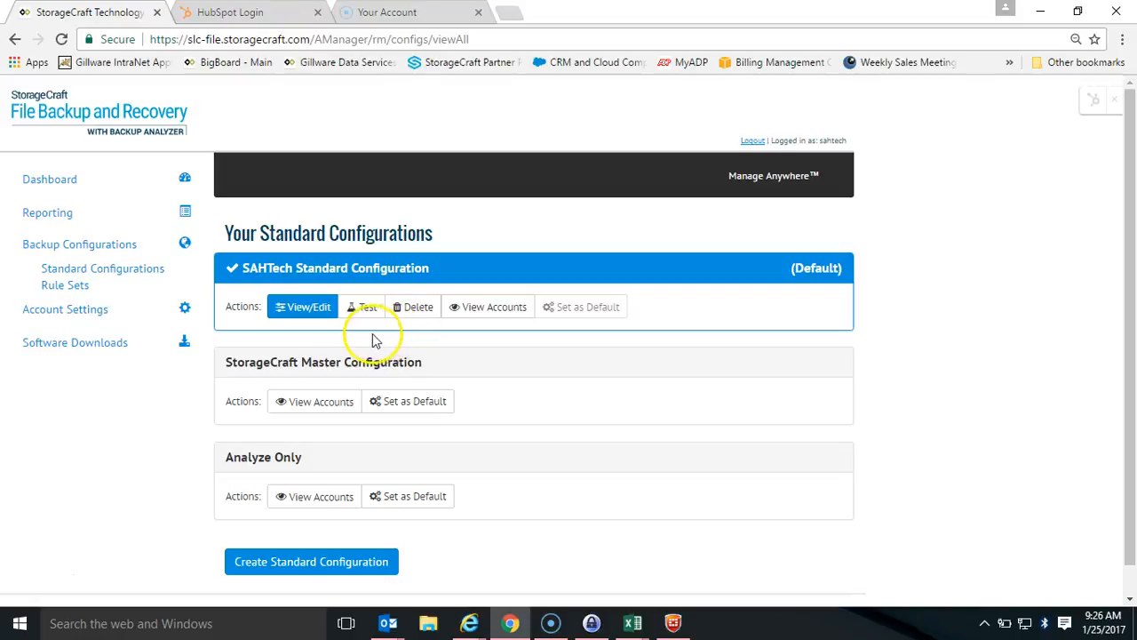
click(319, 319)
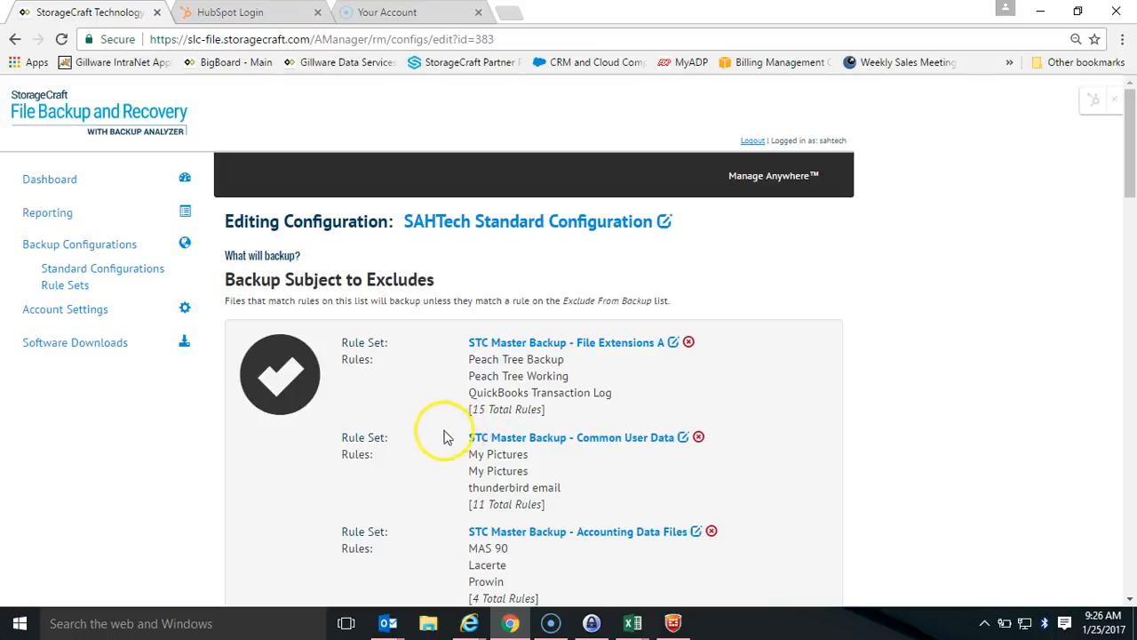
Review the configuration's rule sets under Backup Subject to Excludes, Exclude From Backup and Backup Always
scroll(531, 436, down, 1)
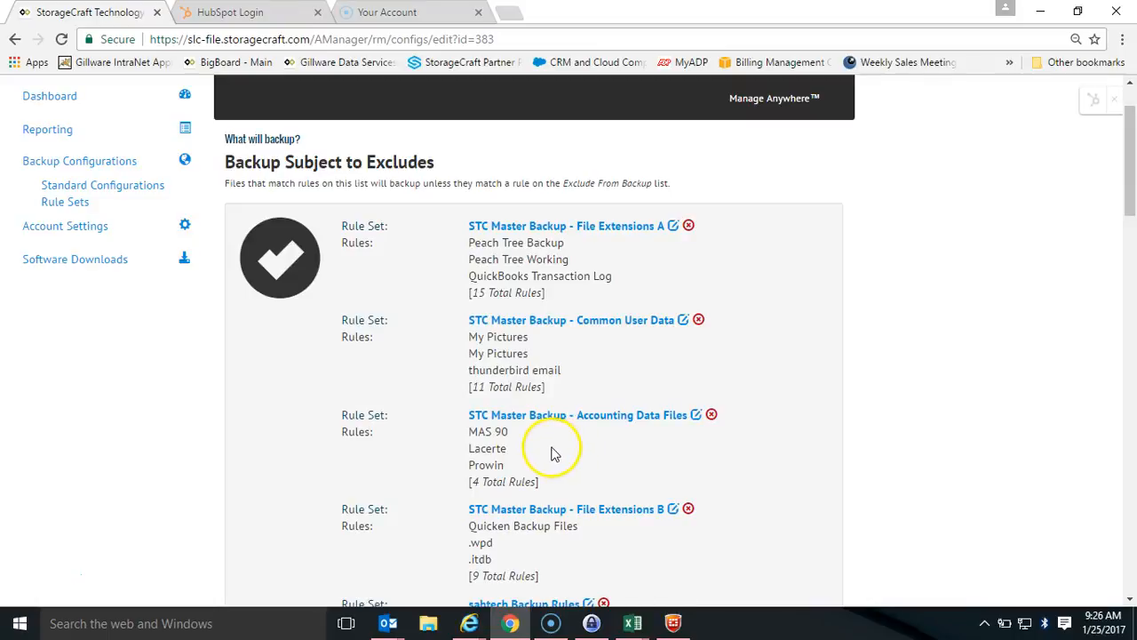
scroll(548, 448, down, 1)
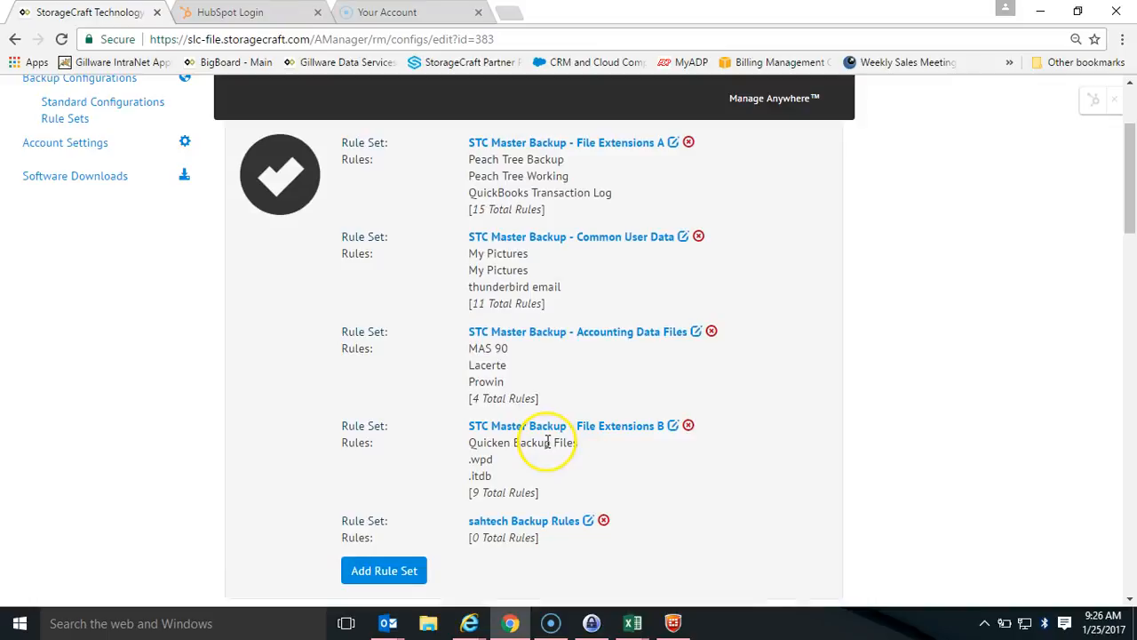
scroll(547, 445, down, 4)
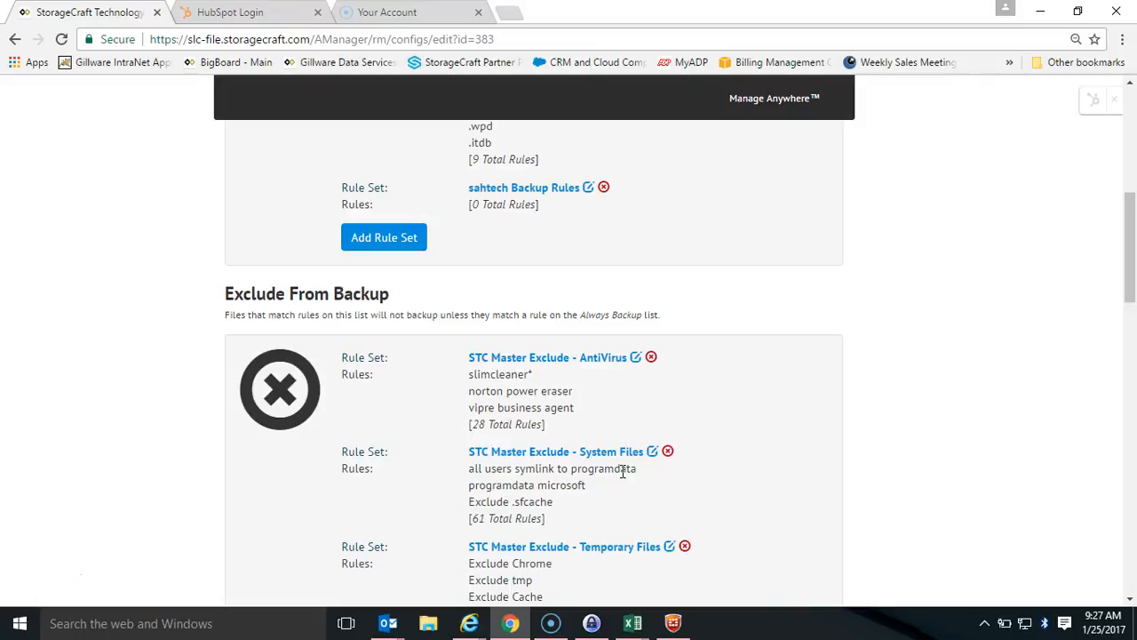
scroll(711, 412, down, 10)
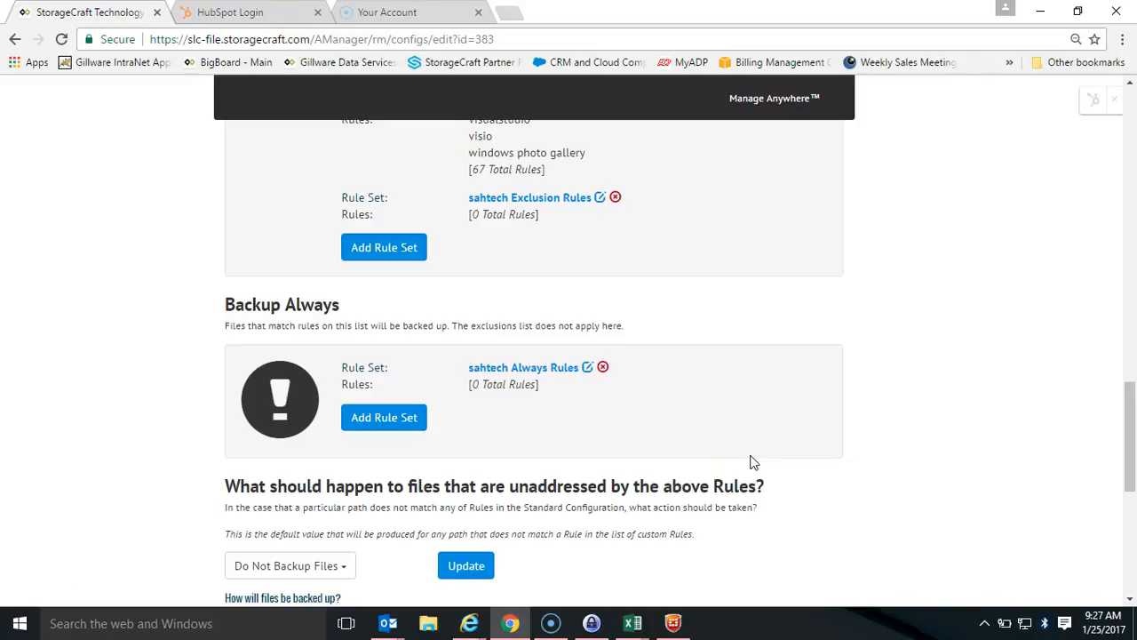
scroll(794, 431, up, 7)
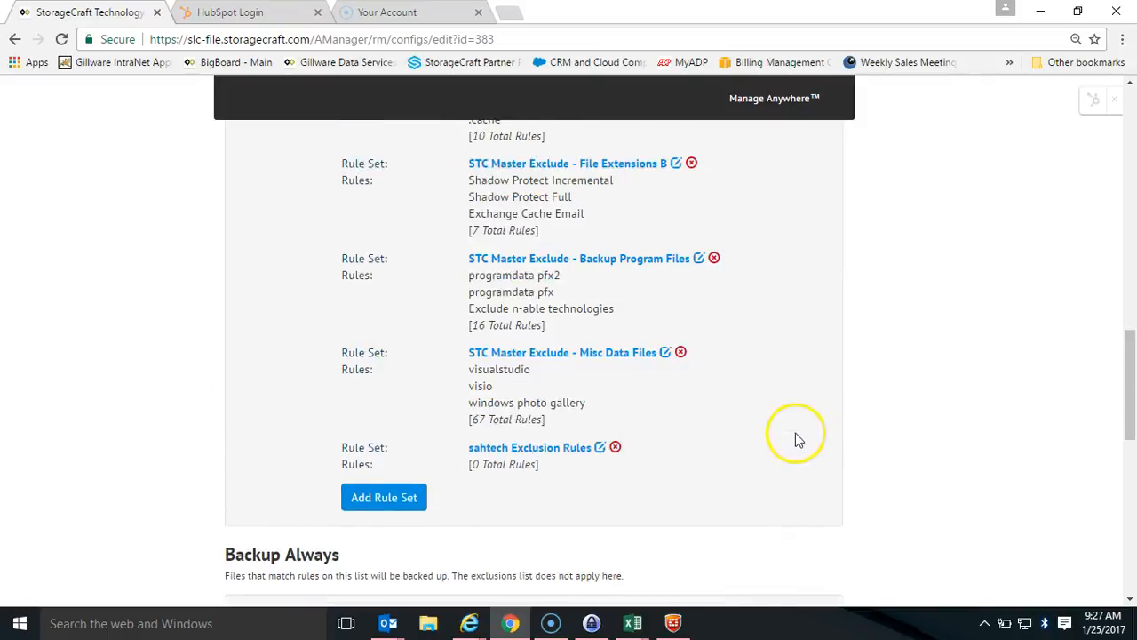
scroll(797, 438, up, 6)
scroll(810, 438, down, 1)
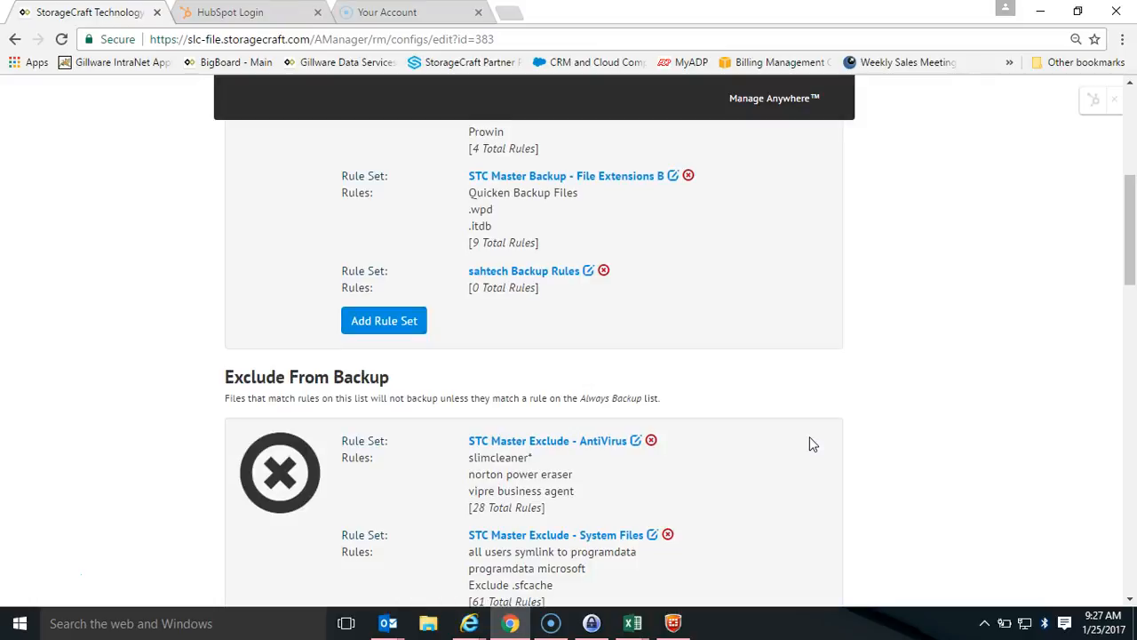
scroll(810, 438, up, 4)
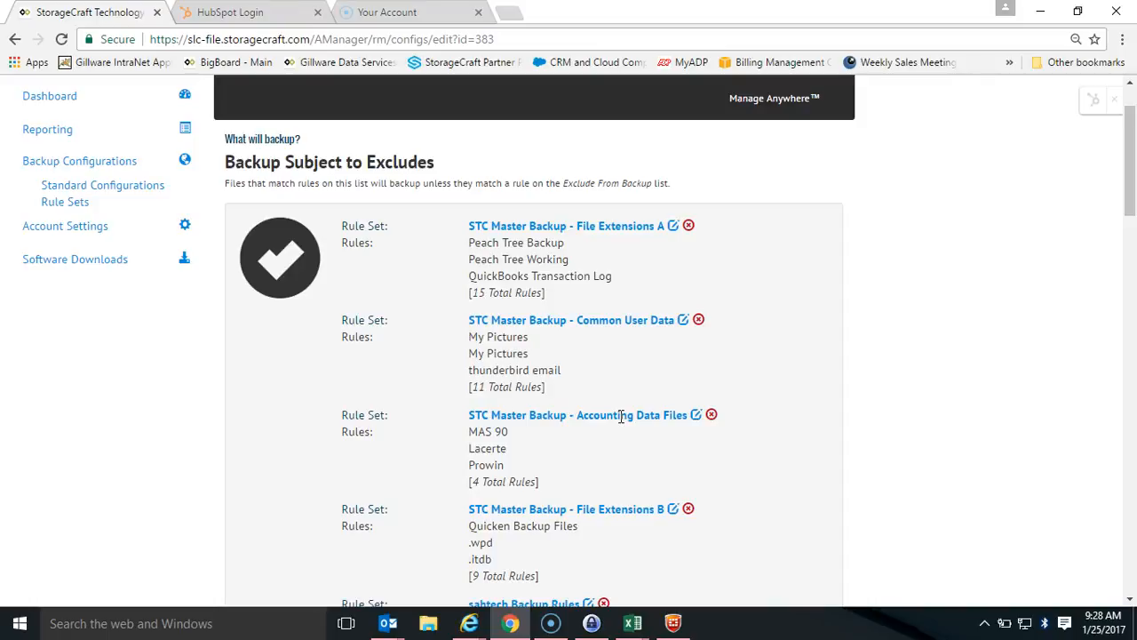
scroll(271, 376, down, 3)
scroll(170, 376, down, 1)
scroll(185, 406, down, 2)
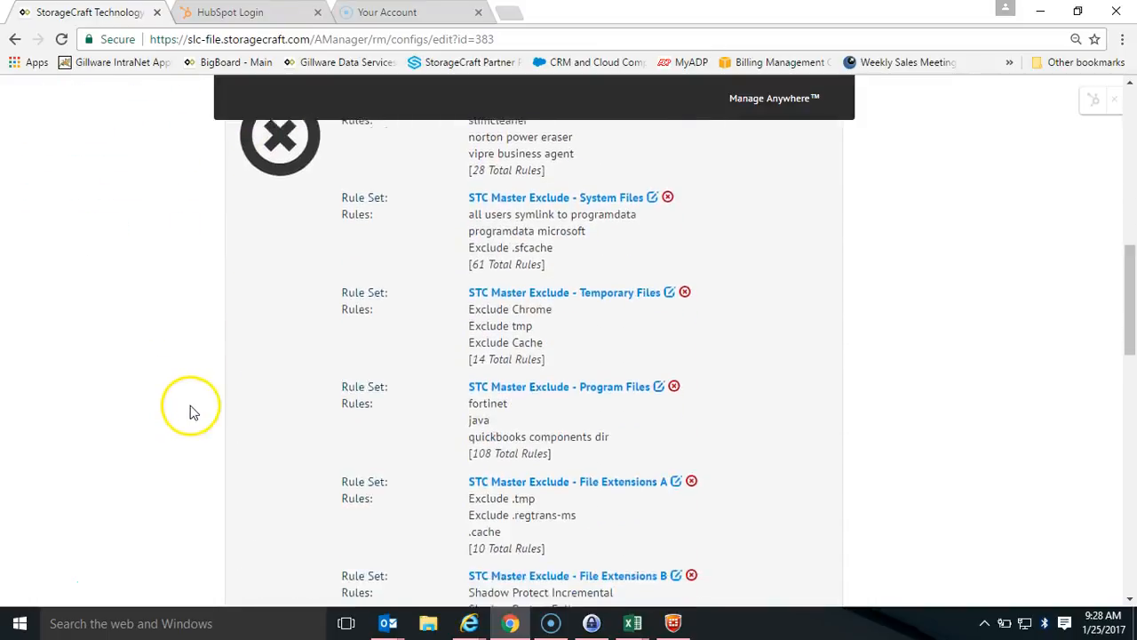
scroll(191, 412, down, 1)
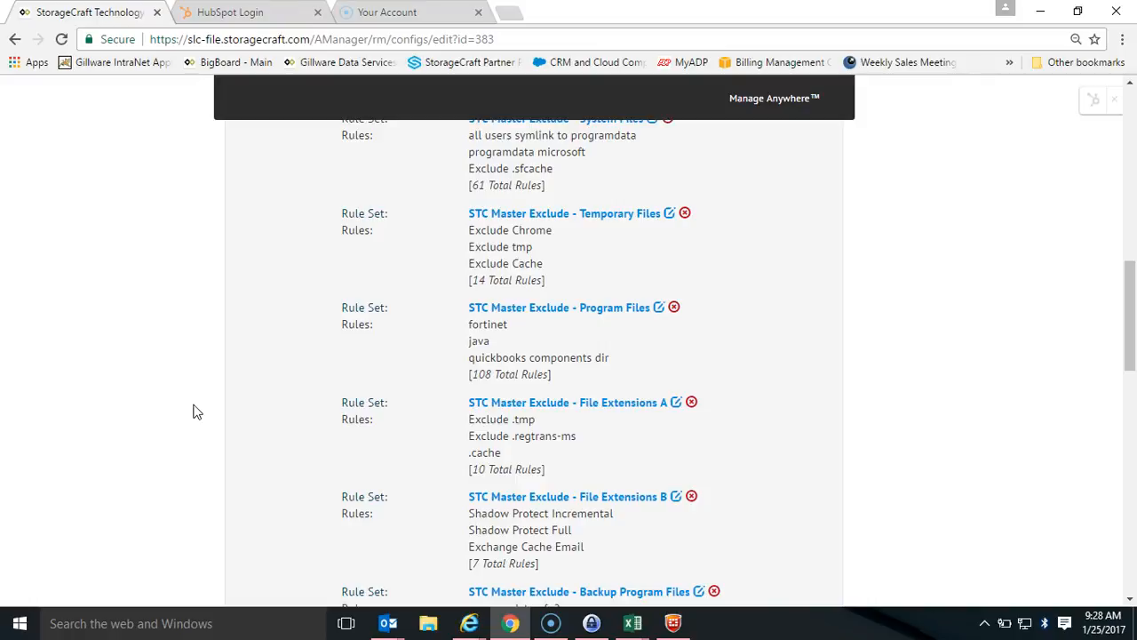
scroll(221, 414, down, 1)
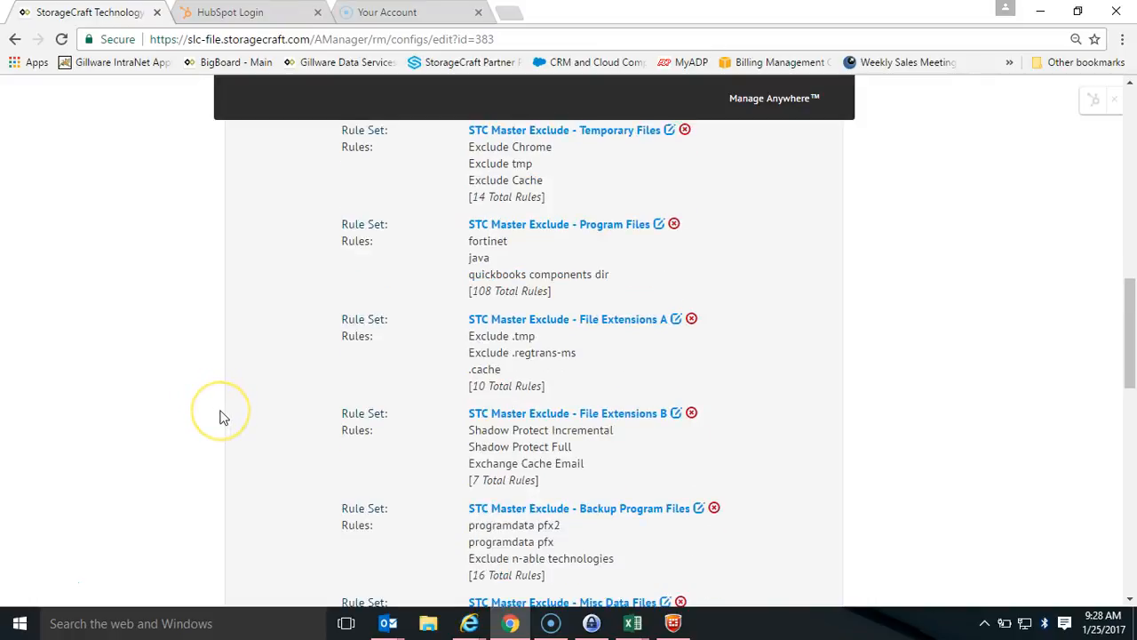
scroll(251, 418, down, 3)
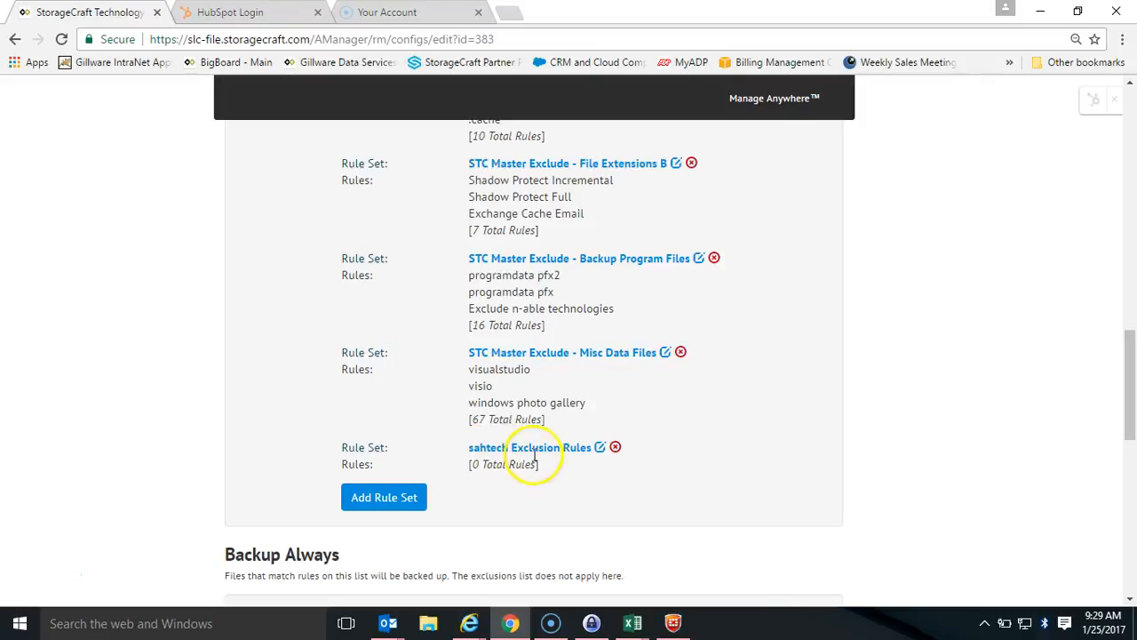
Edit the sahtech Exclusion Rules set and add a new rule named "Large .mpg"
click(599, 449)
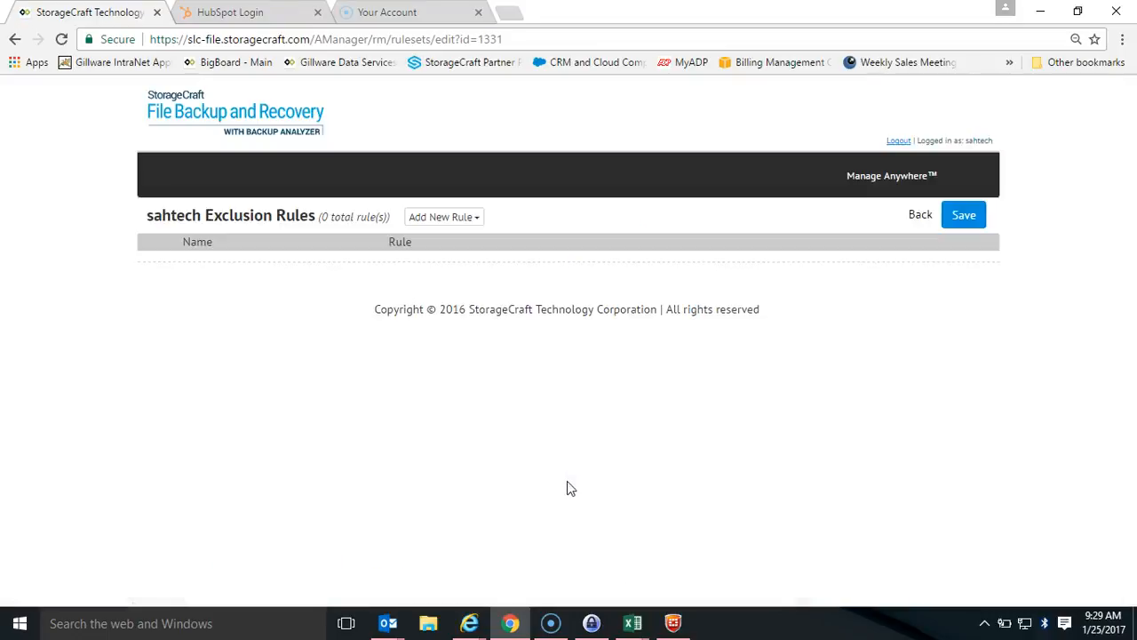
click(472, 221)
click(476, 371)
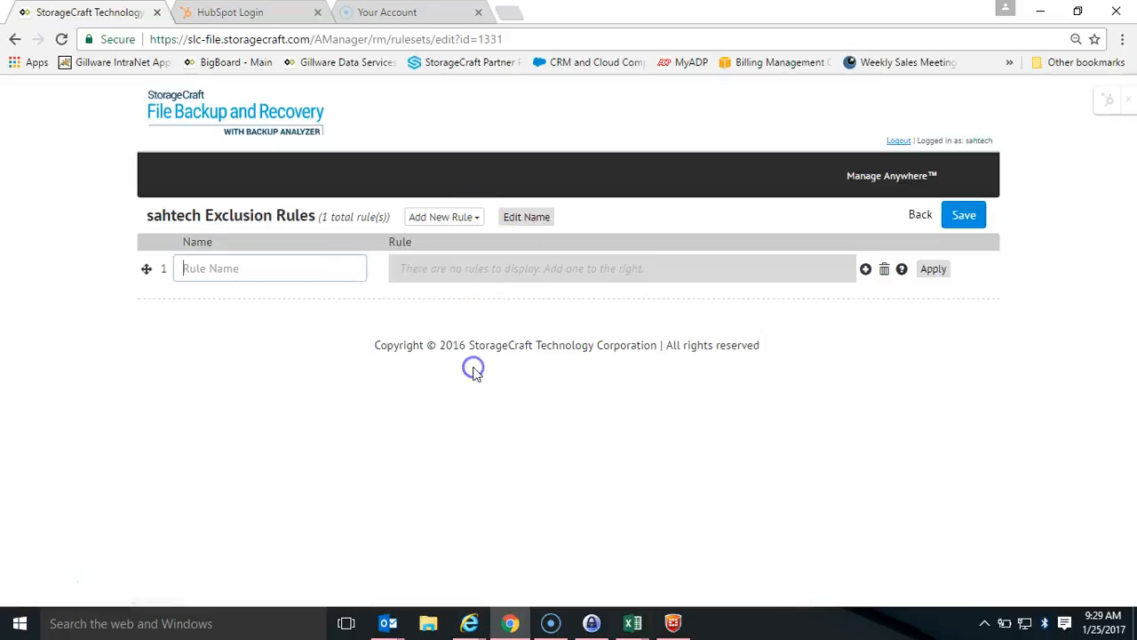
text(Large .mpg)
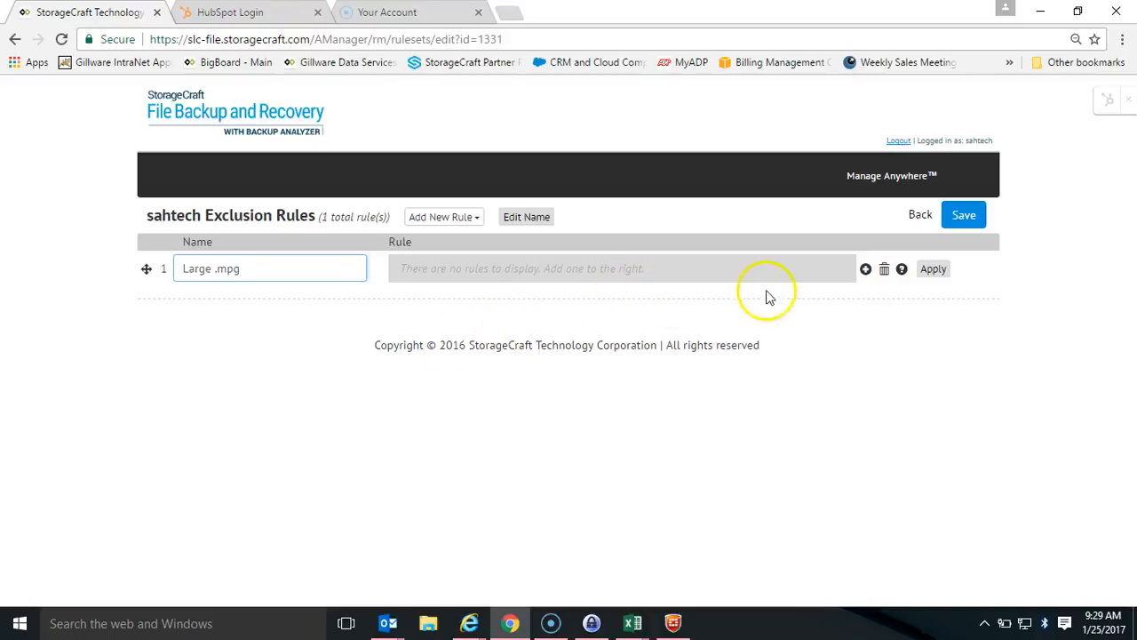
Add a file extension condition for .mpg to the Large .mpg rule
click(790, 265)
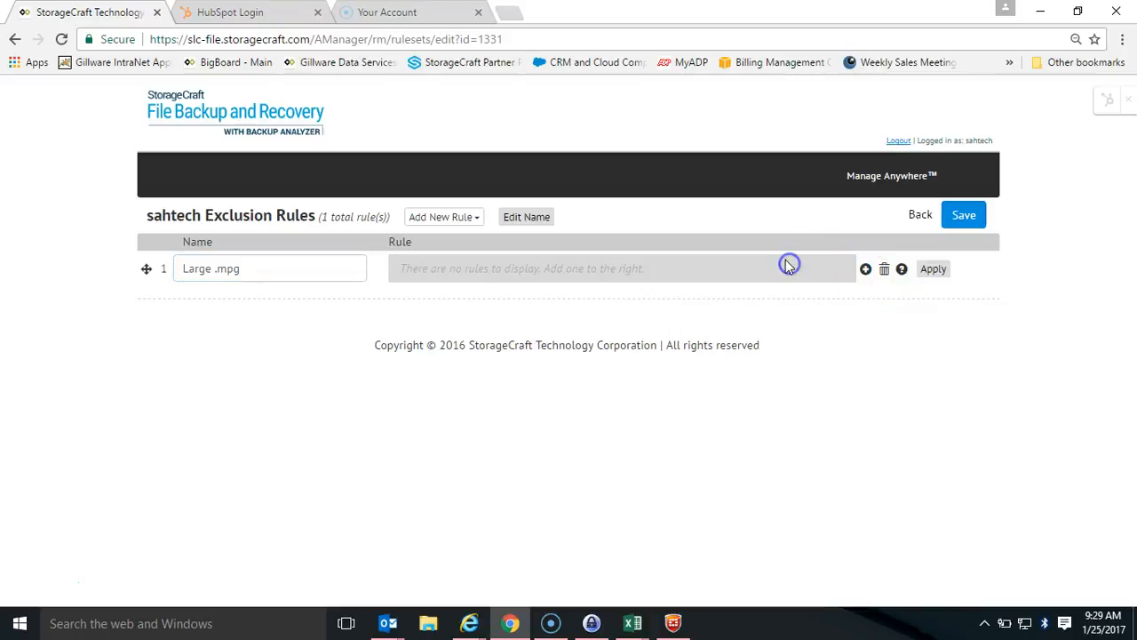
click(865, 268)
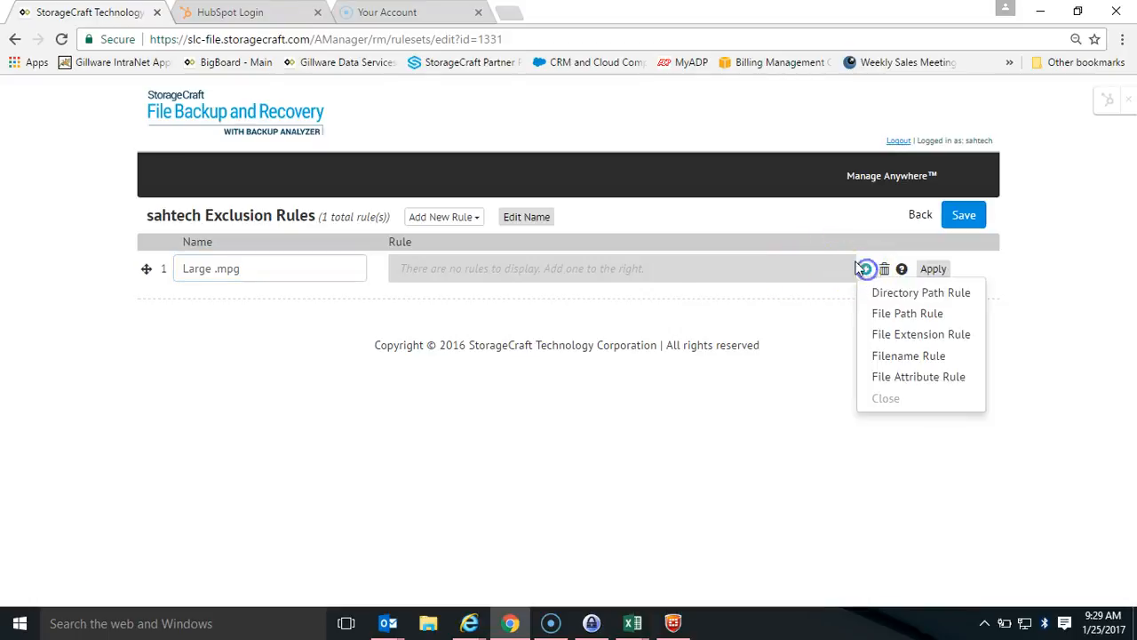
click(903, 344)
text(.mpg)
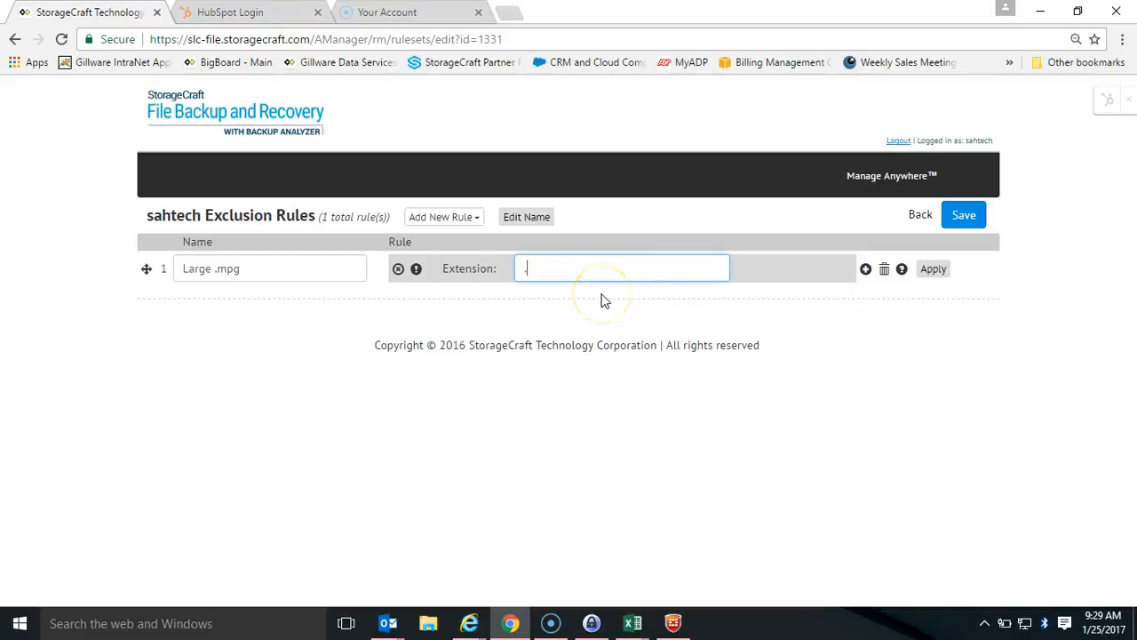
Add a file attribute condition to the Large .mpg rule, using File Size with the greater-than operator
click(865, 271)
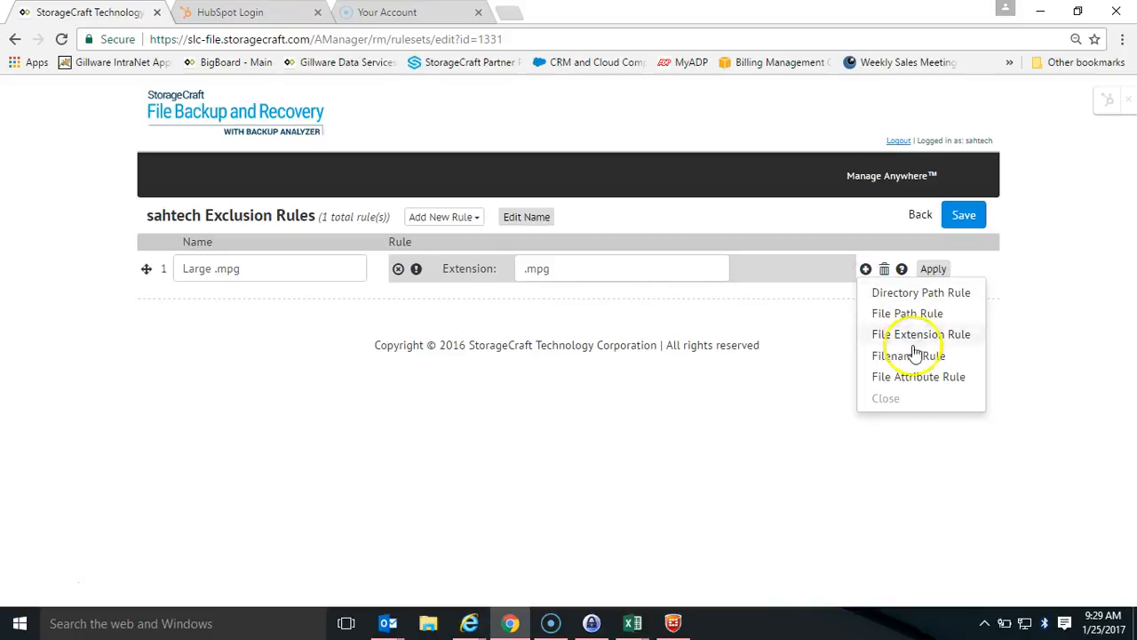
click(908, 376)
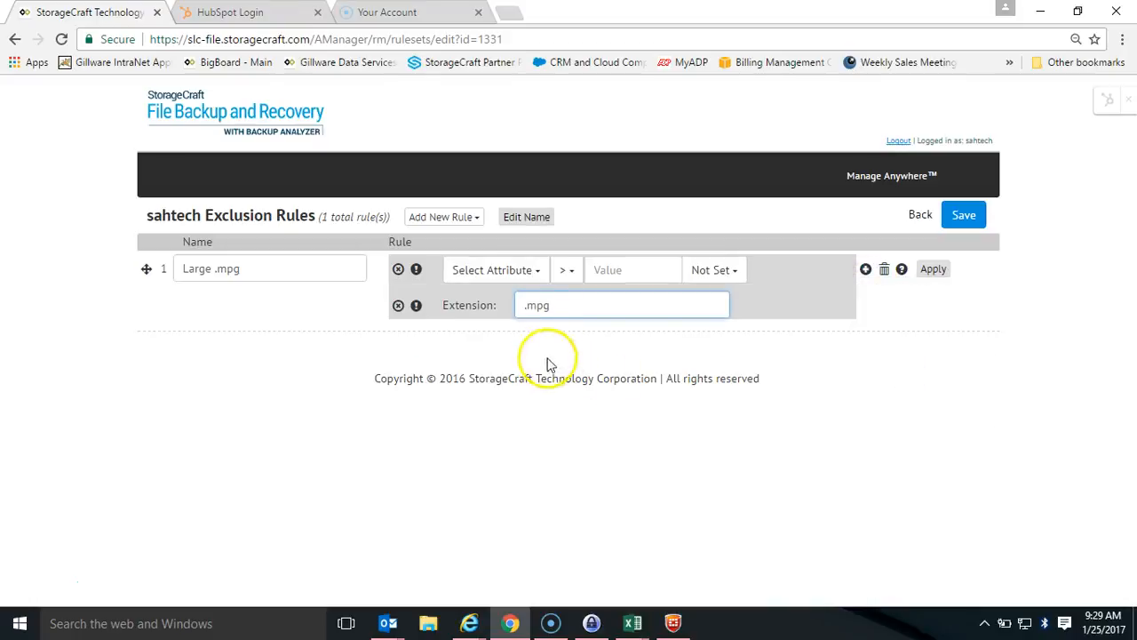
click(536, 271)
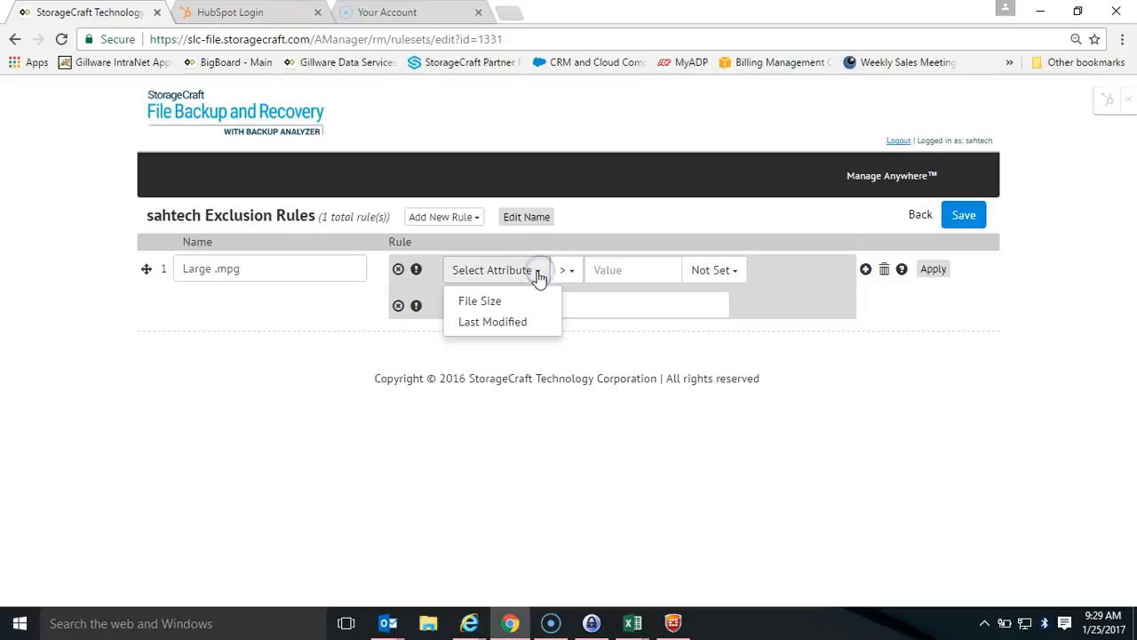
click(505, 302)
click(532, 273)
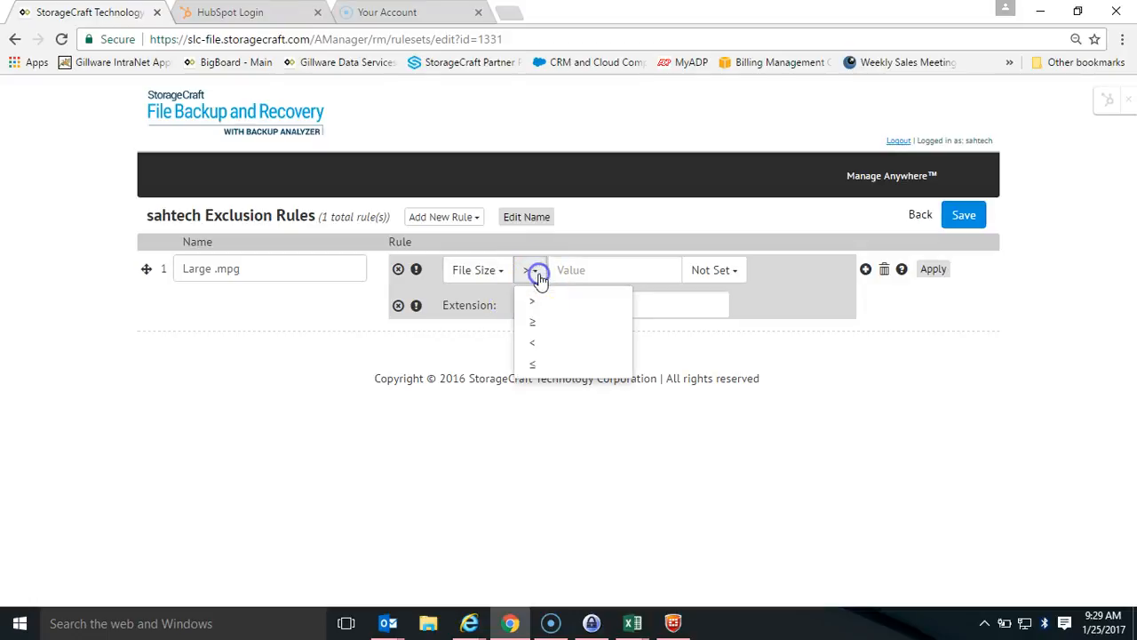
click(537, 303)
Set the file size threshold to 50 MB and apply the rule
click(621, 271)
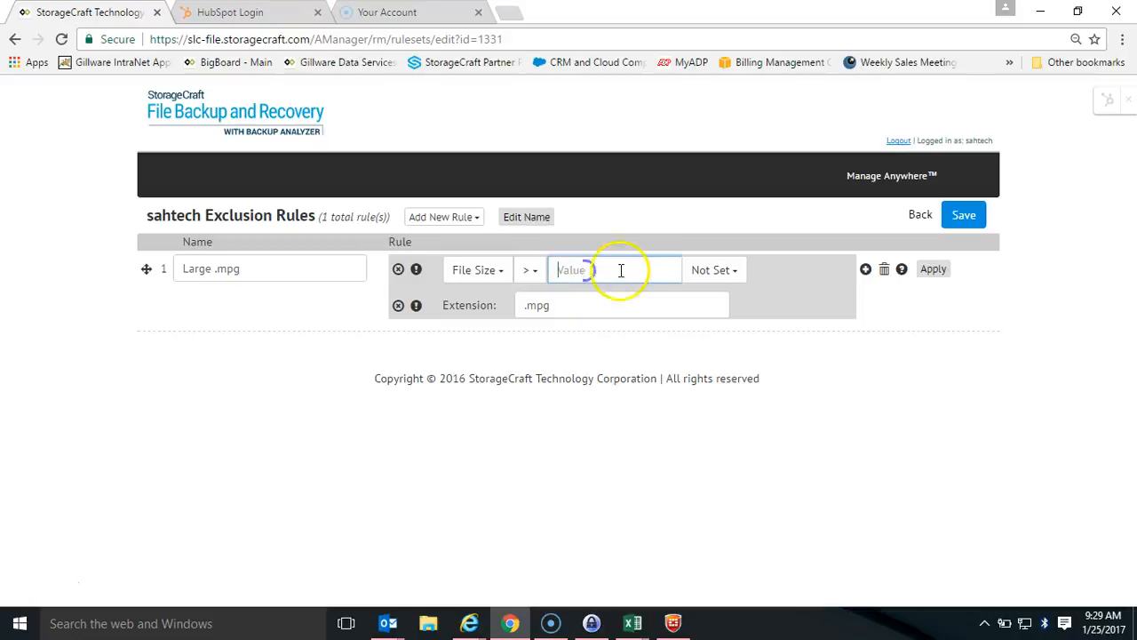
text(50mb)
key(BackSpace)
key(BackSpace)
click(702, 272)
click(708, 322)
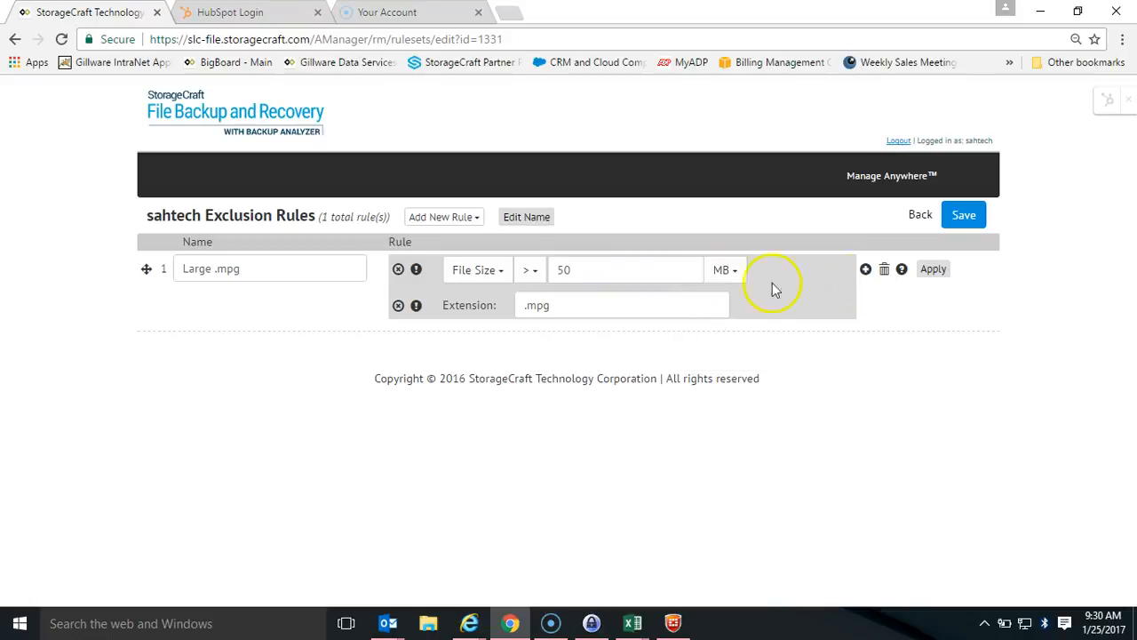
click(931, 272)
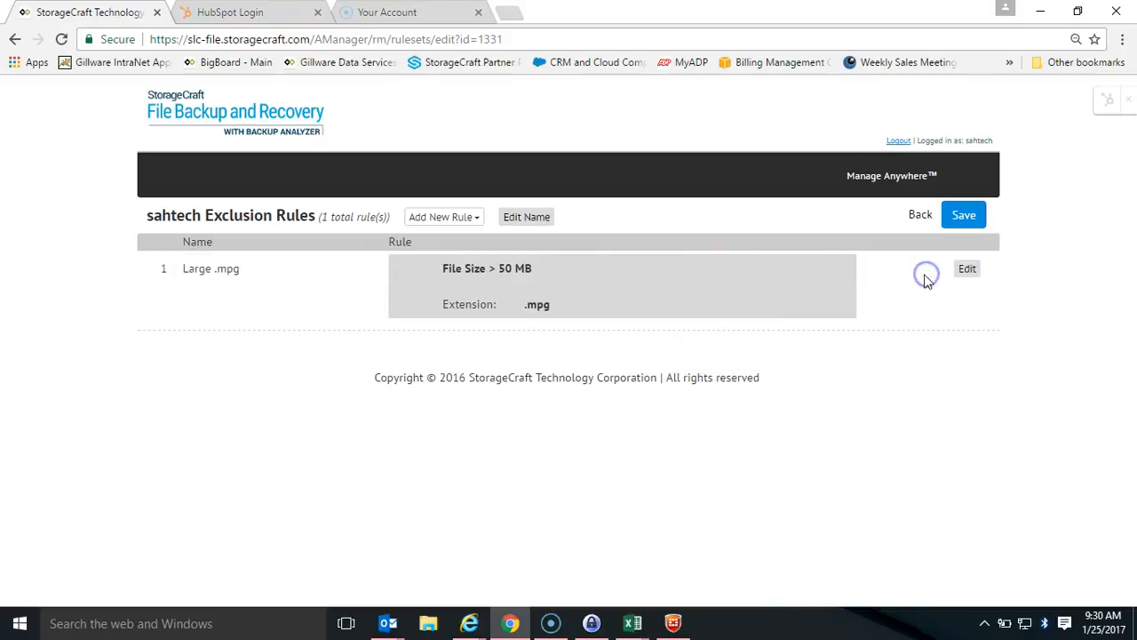
Save the exclusion rule set for all client machines using it, and return to the configuration to check its listed rule
click(267, 314)
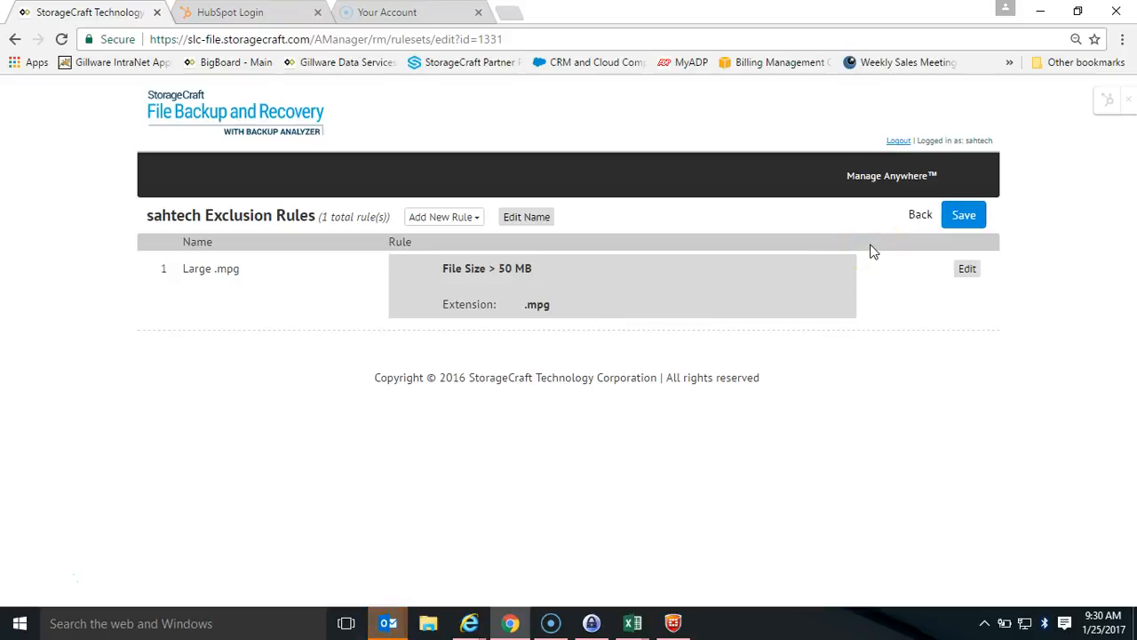
click(950, 216)
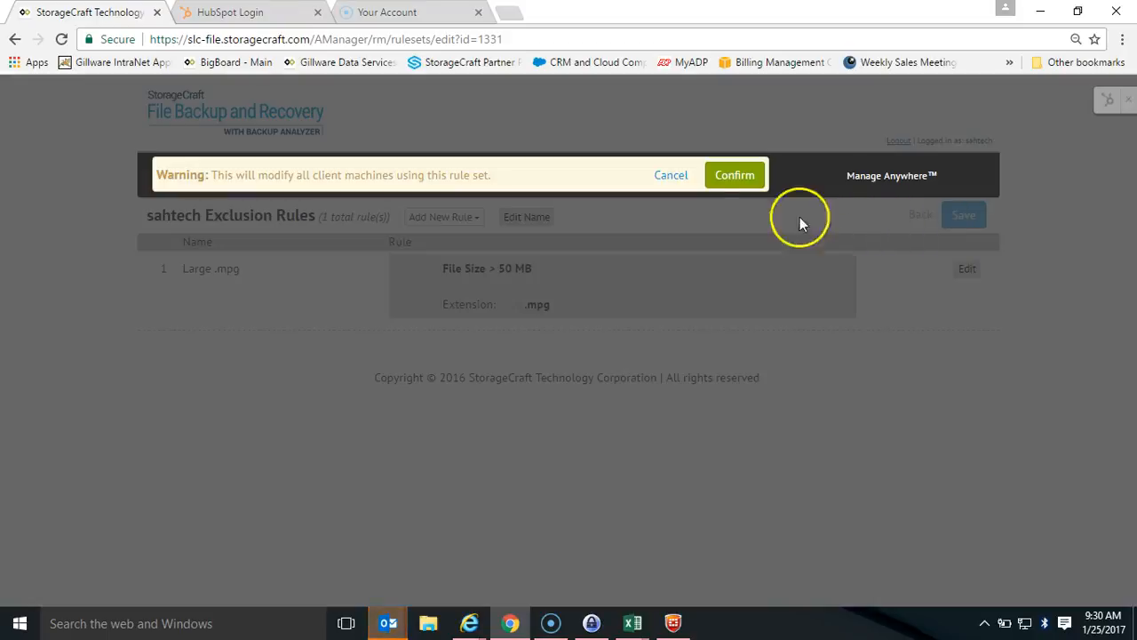
click(737, 177)
click(918, 216)
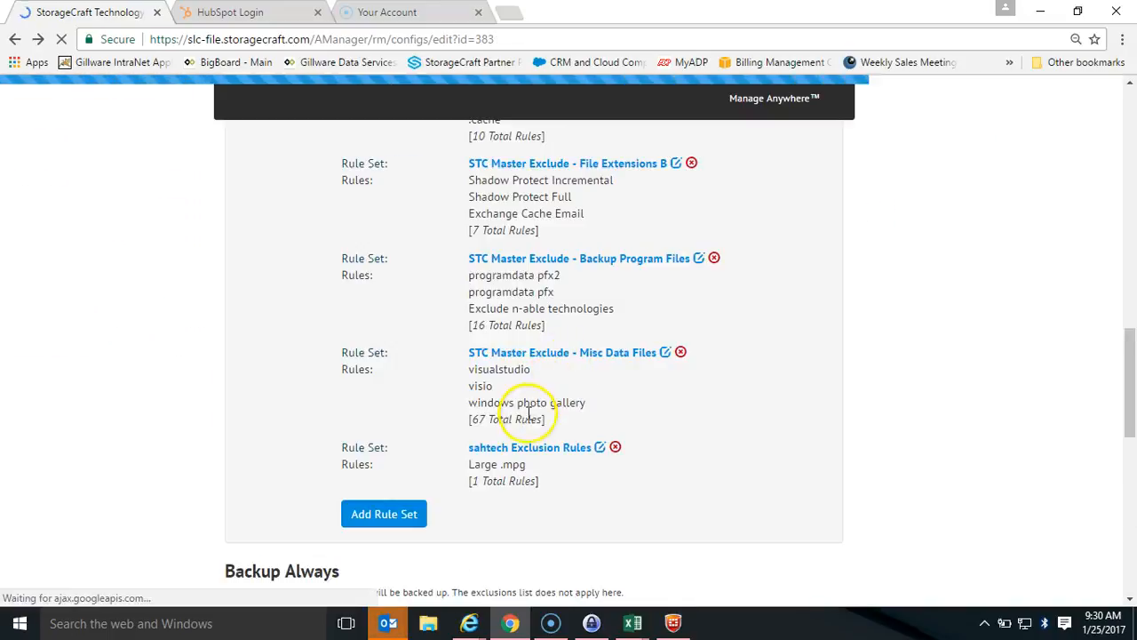
drag(531, 465, 460, 471)
scroll(619, 495, up, 20)
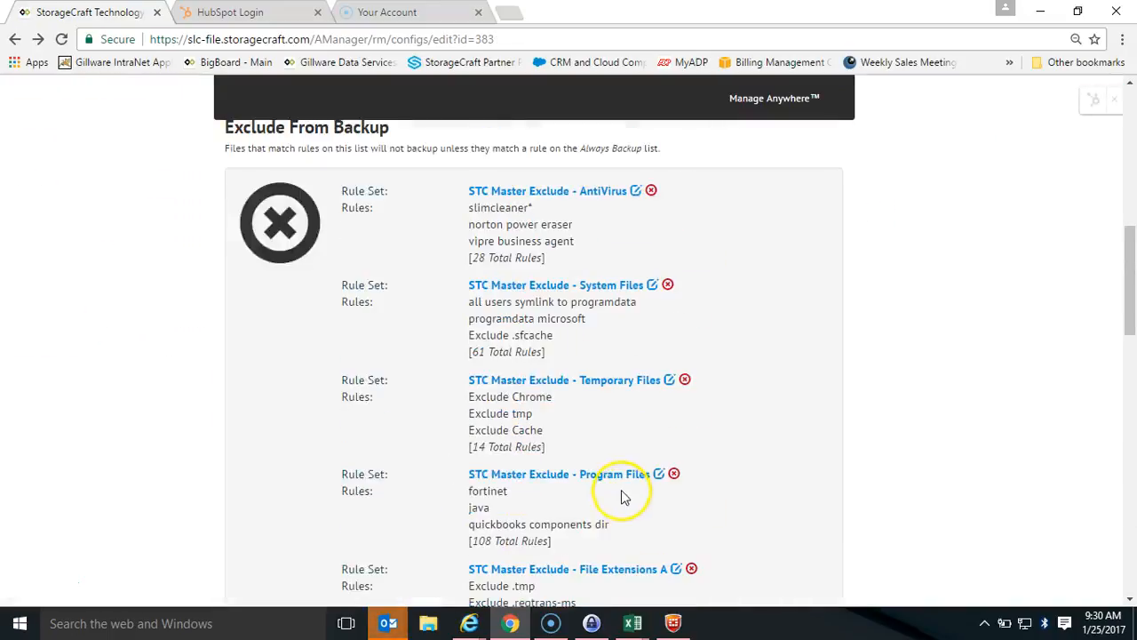